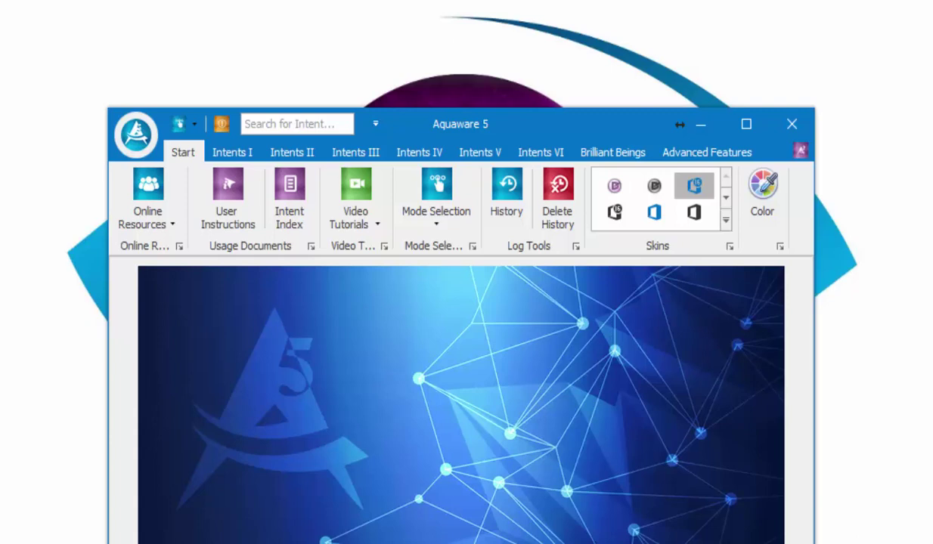
Move the Aquaware 5 window up toward the top of the screen
drag(460, 125, 454, 59)
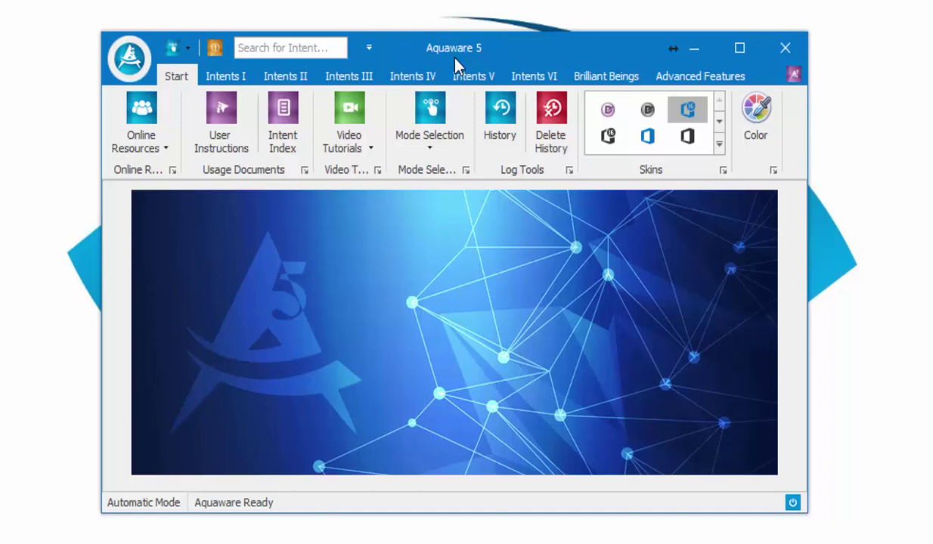
Run the Intents IV Forcefield Electronic Device Enhancements intent at 87% water strength and save the session
click(424, 76)
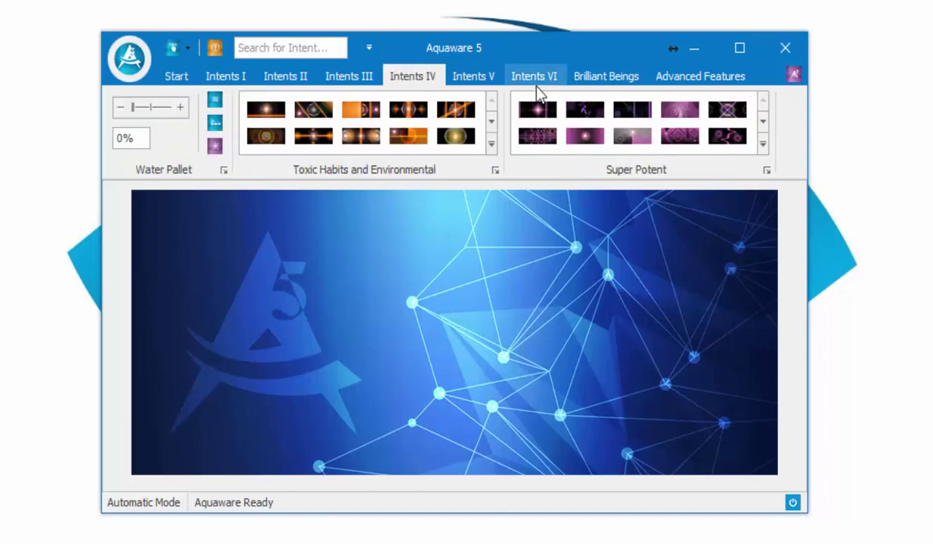
click(165, 108)
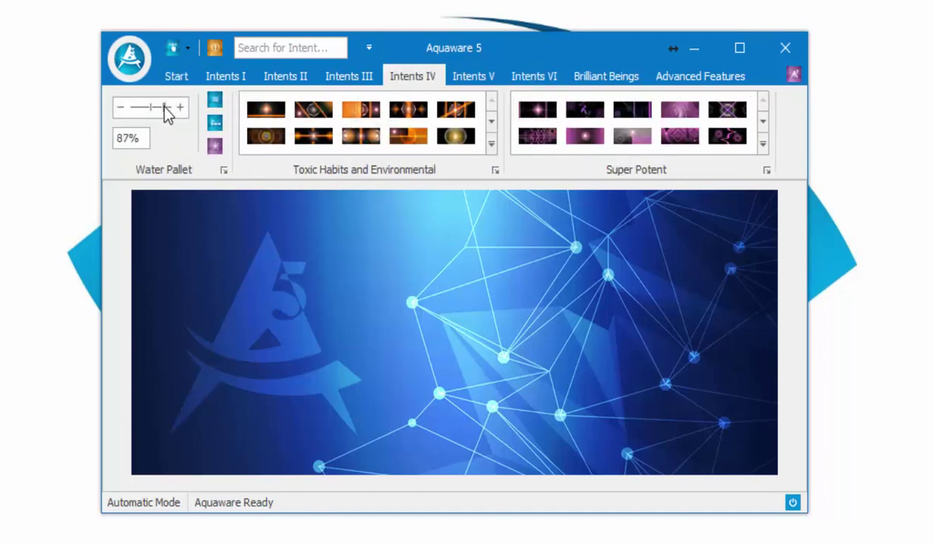
click(630, 138)
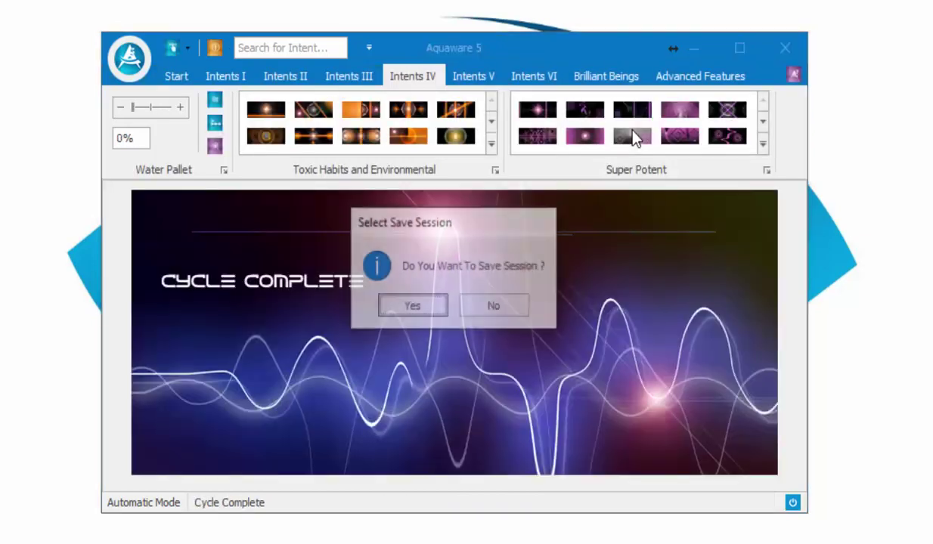
click(421, 306)
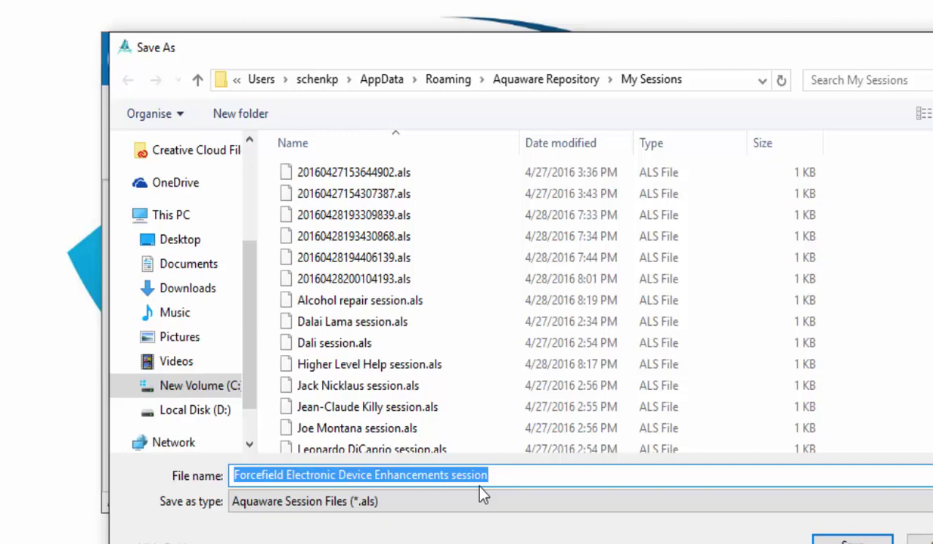
click(851, 540)
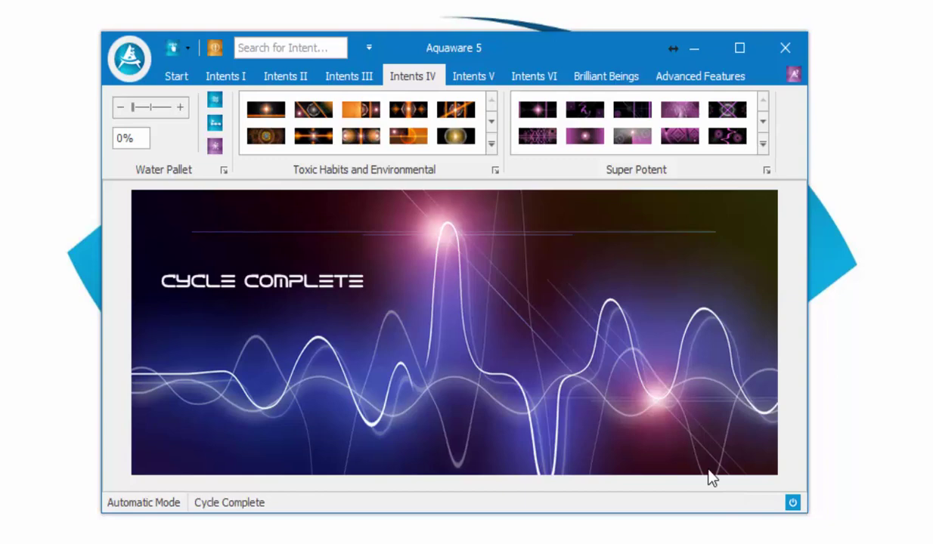
Load the Fred A and Ginger R image from the Dancers folder as the custom intent image
click(669, 80)
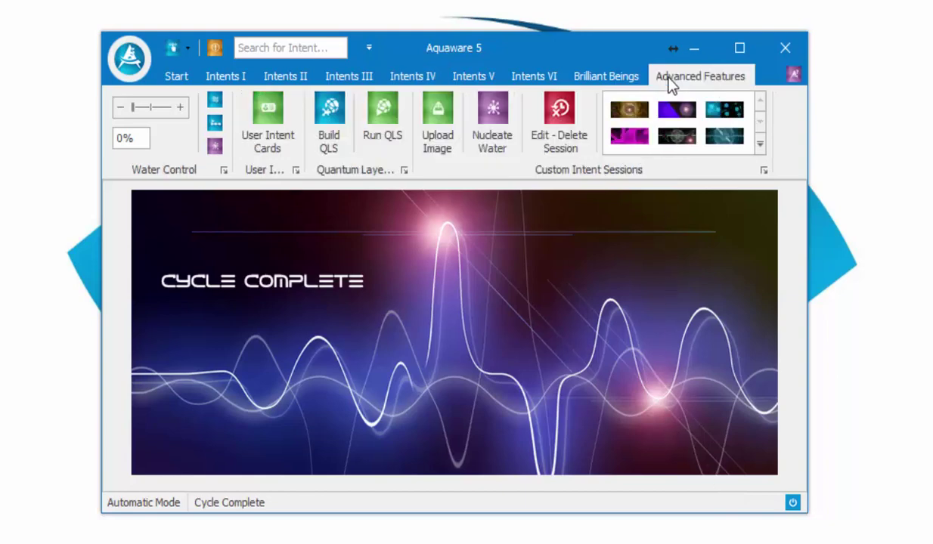
click(447, 131)
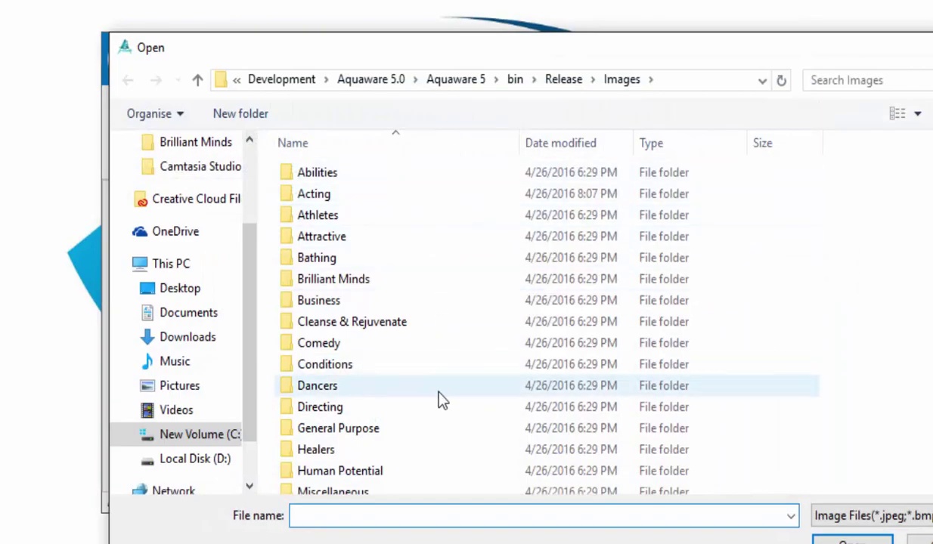
double_click(436, 387)
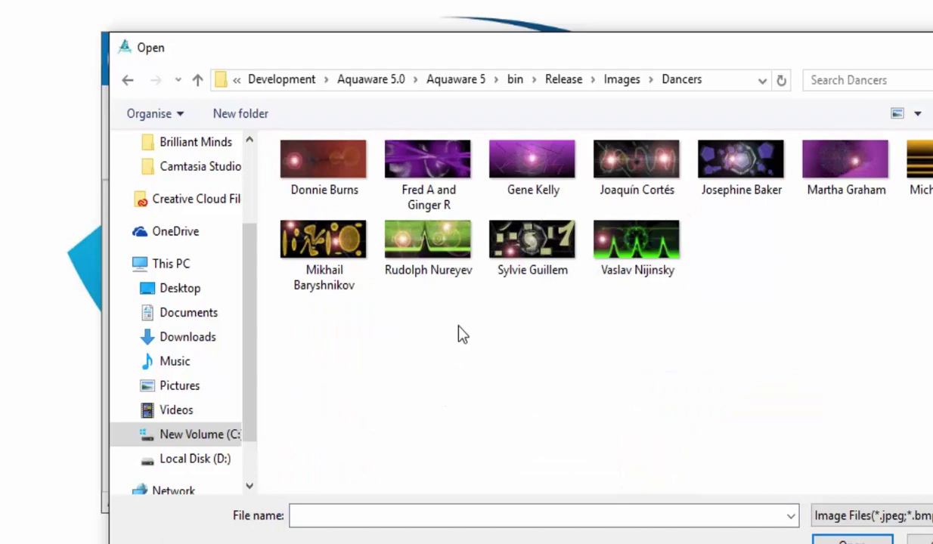
double_click(425, 160)
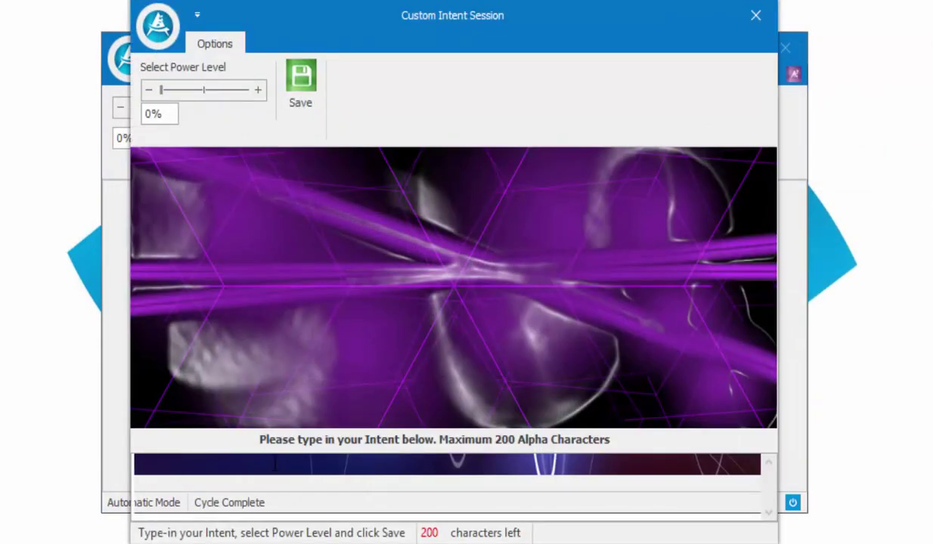
Enter the intent text 'i like to show this in a video'
click(274, 464)
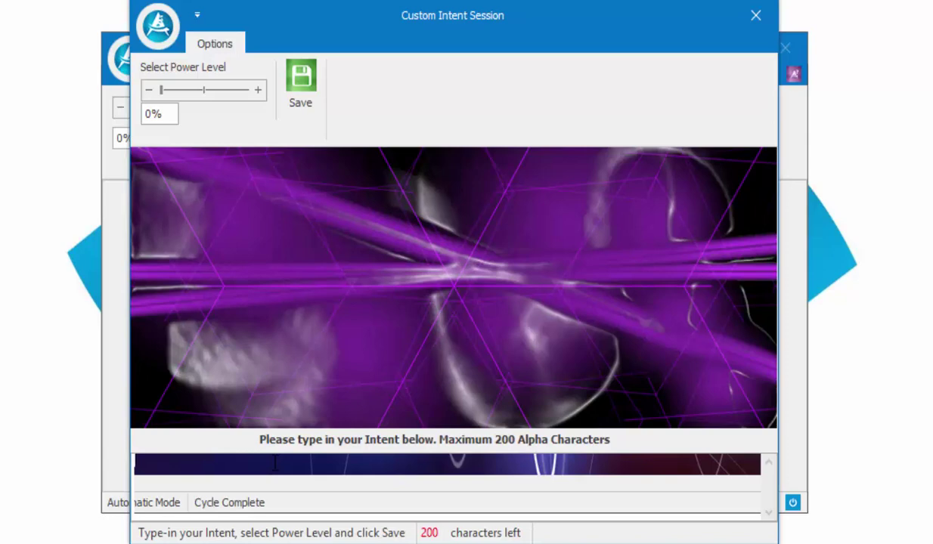
text(a)
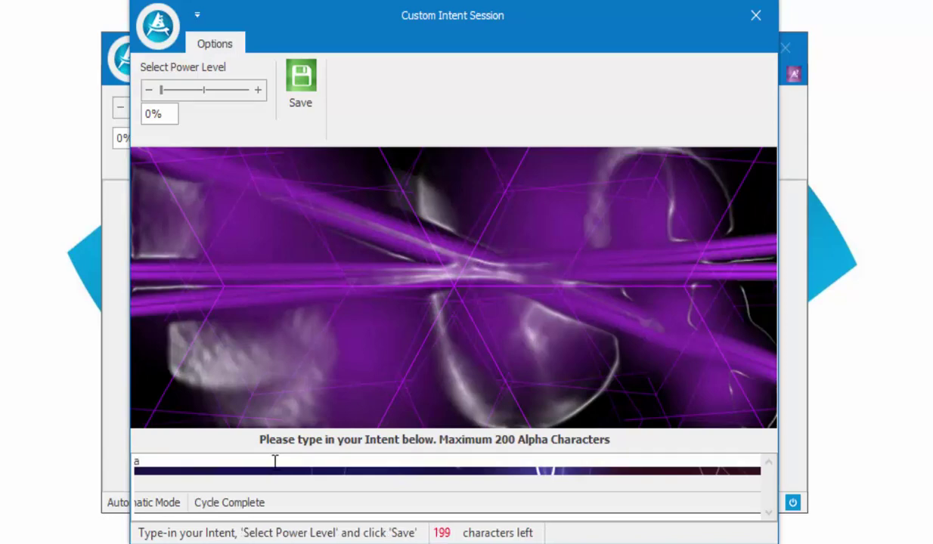
key(BackSpace)
text(i like to show this)
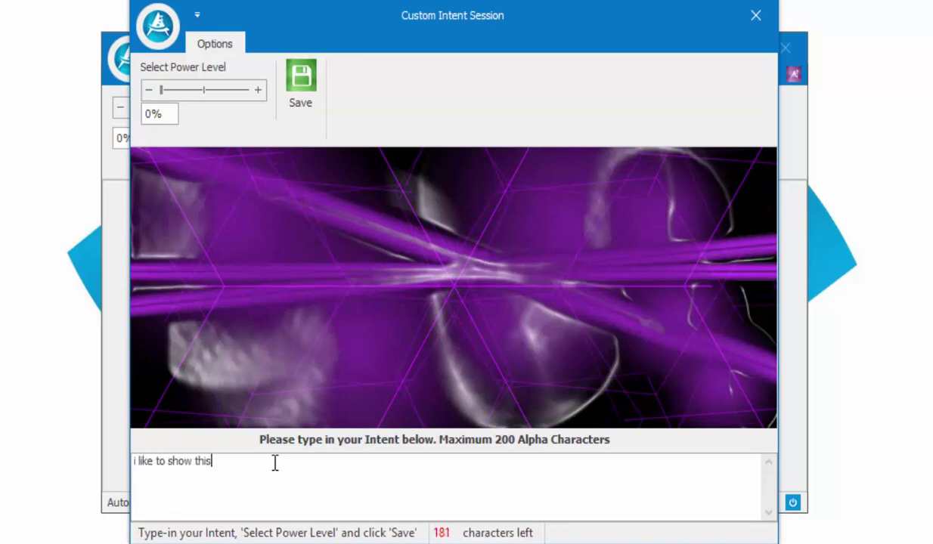
text( in a video)
At 60% power, save the intent, place pink, grey and red patterns, and nucleate to Cycle Complete
click(212, 90)
click(293, 81)
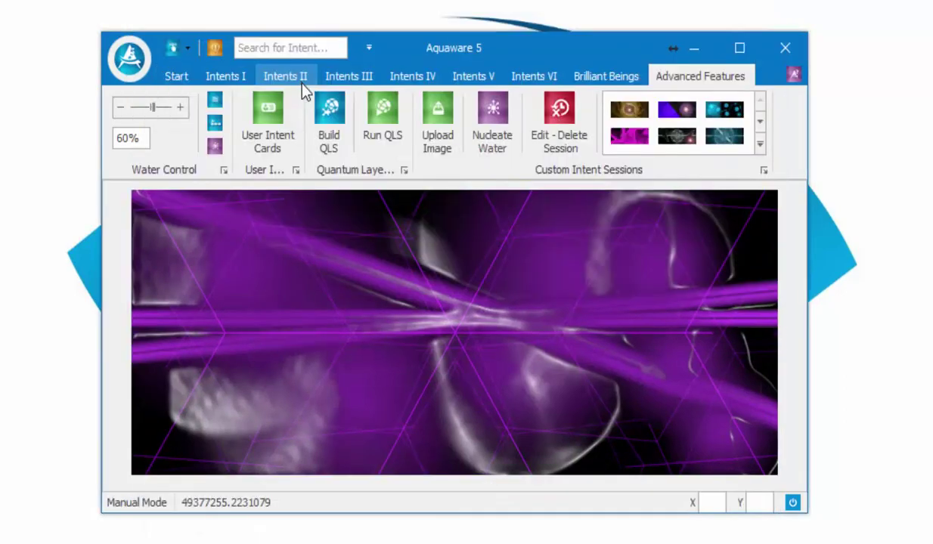
click(278, 278)
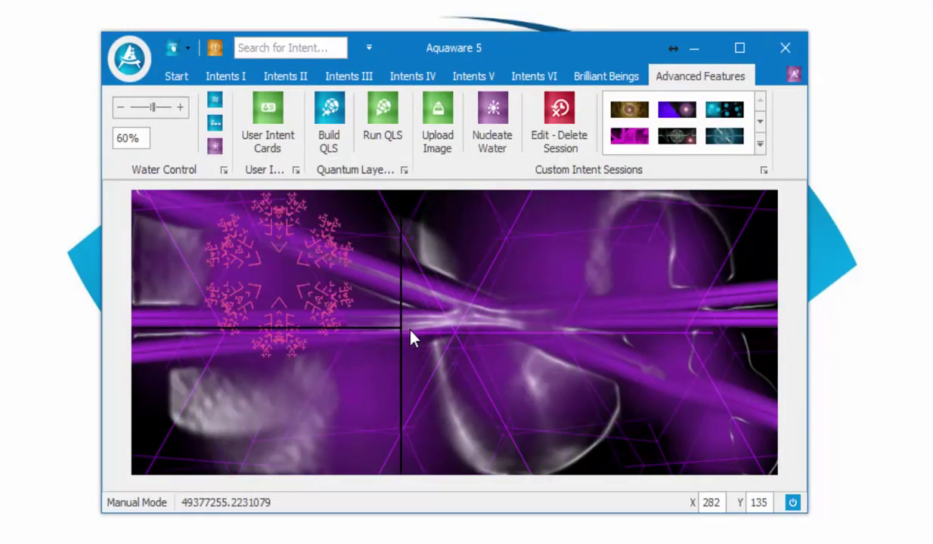
click(461, 321)
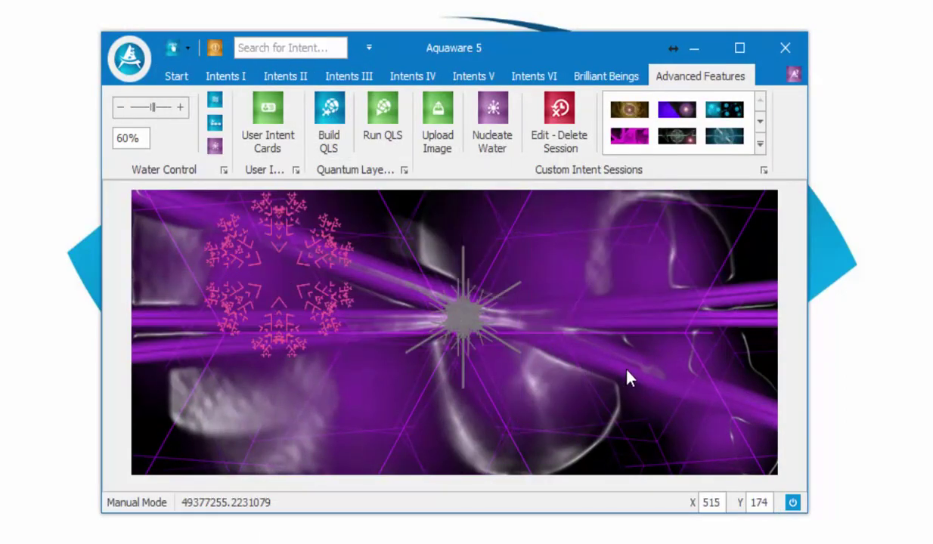
click(658, 398)
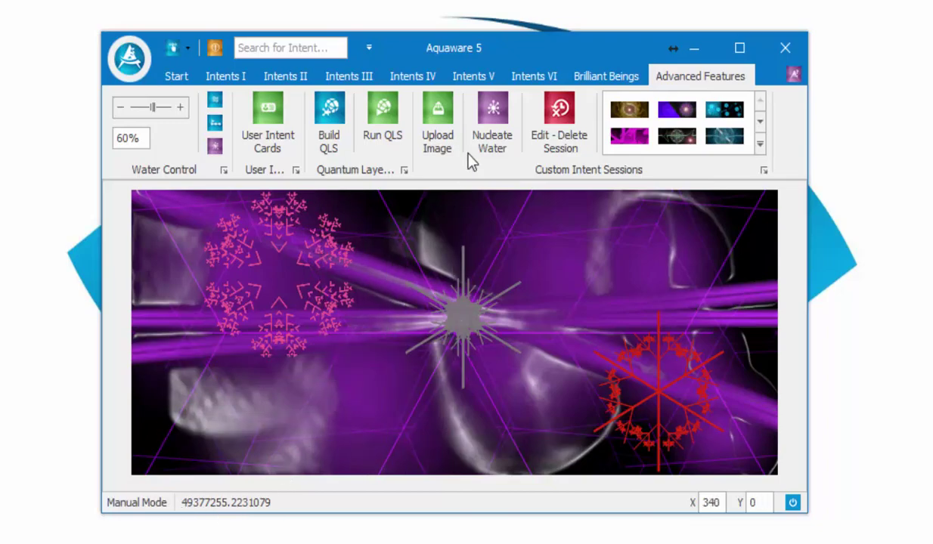
click(481, 133)
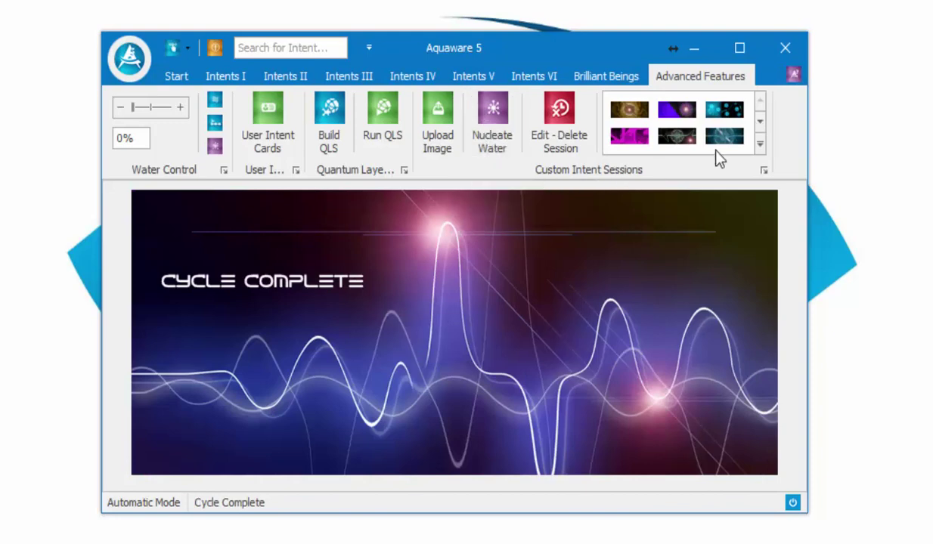
click(761, 143)
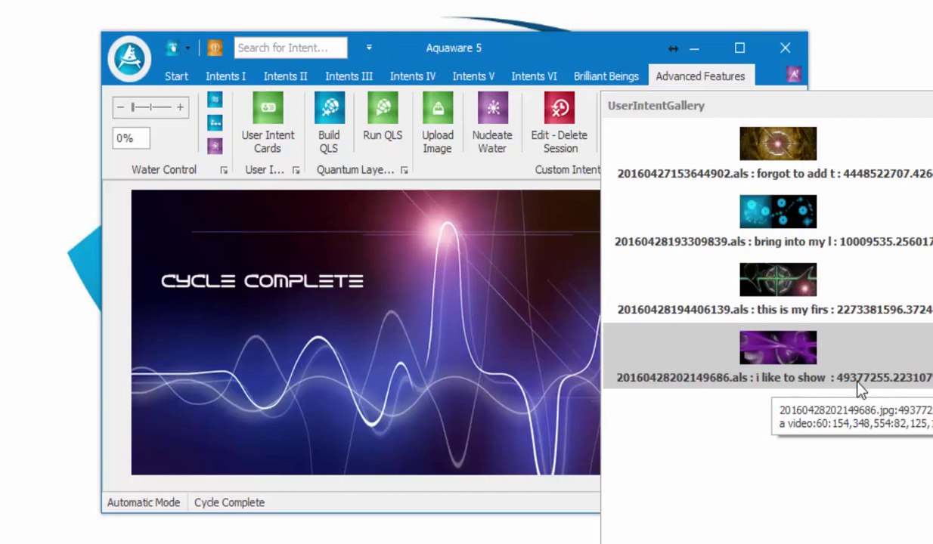
click(498, 55)
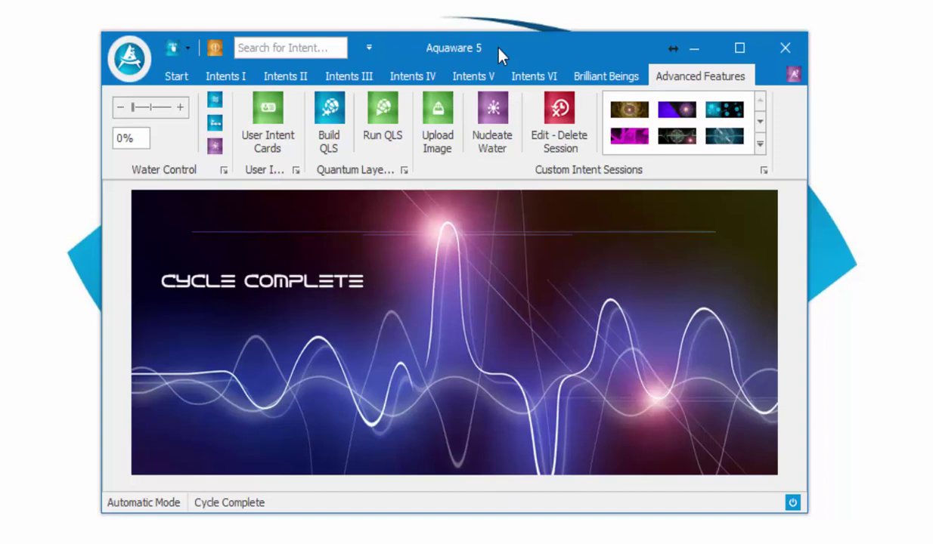
click(330, 121)
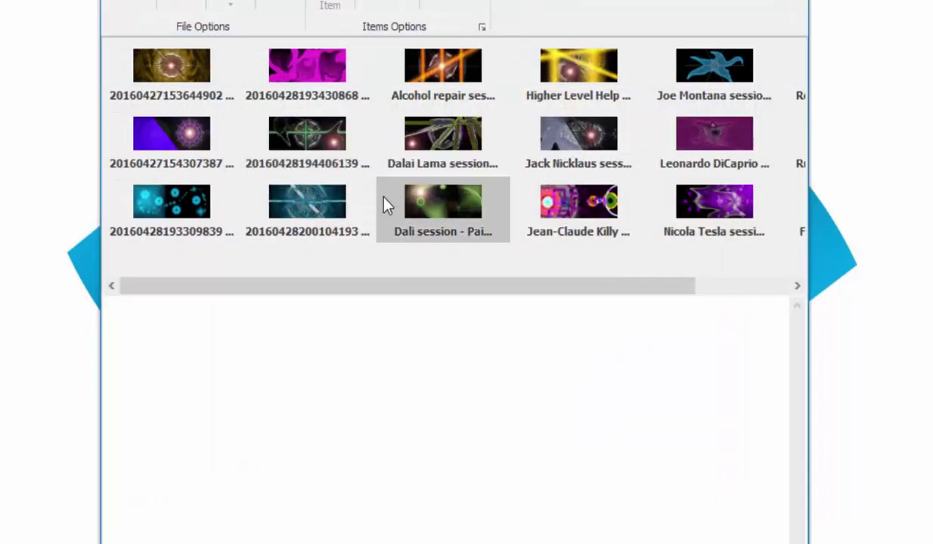
drag(415, 283, 559, 291)
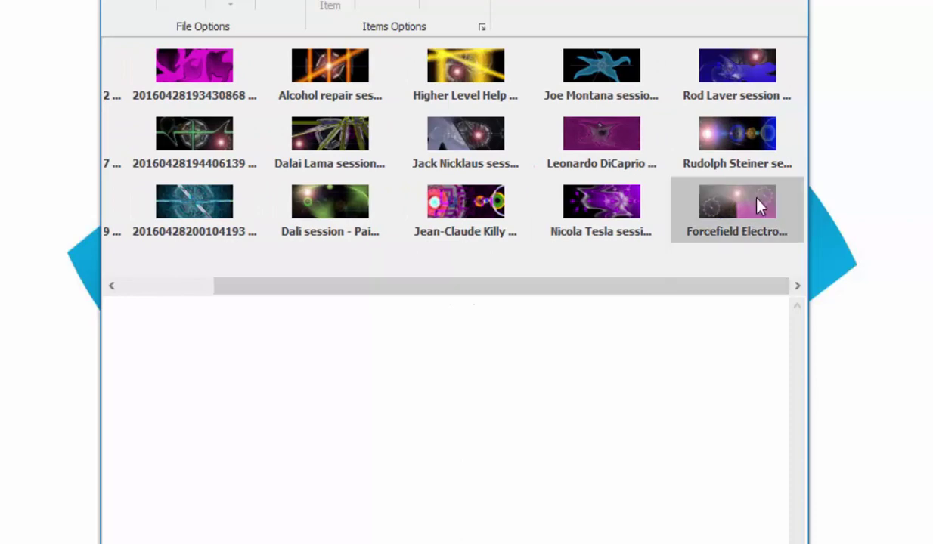
drag(727, 191, 412, 359)
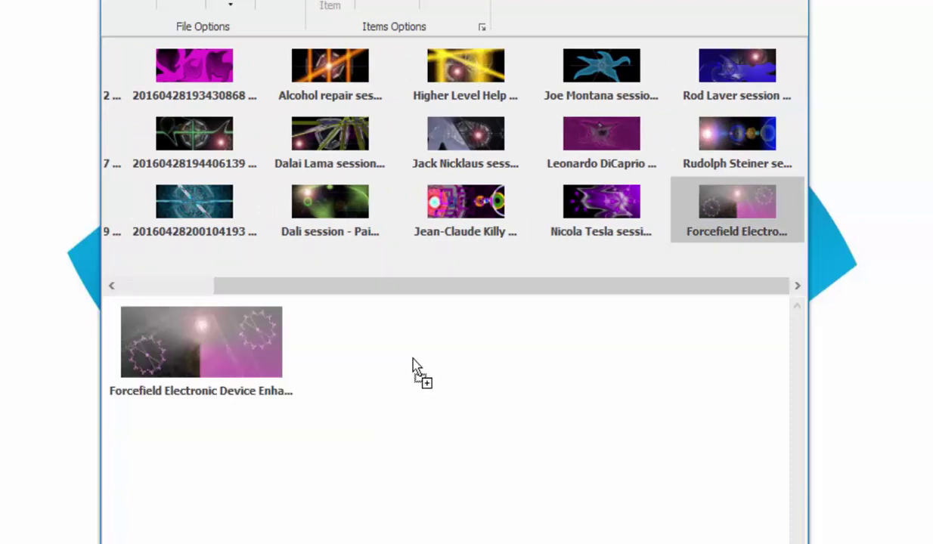
drag(427, 291, 300, 299)
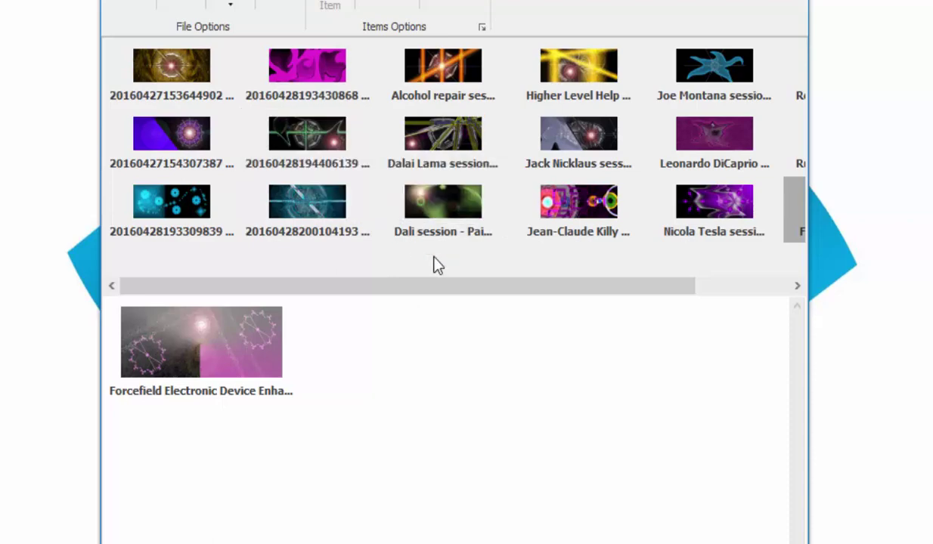
drag(312, 80, 395, 367)
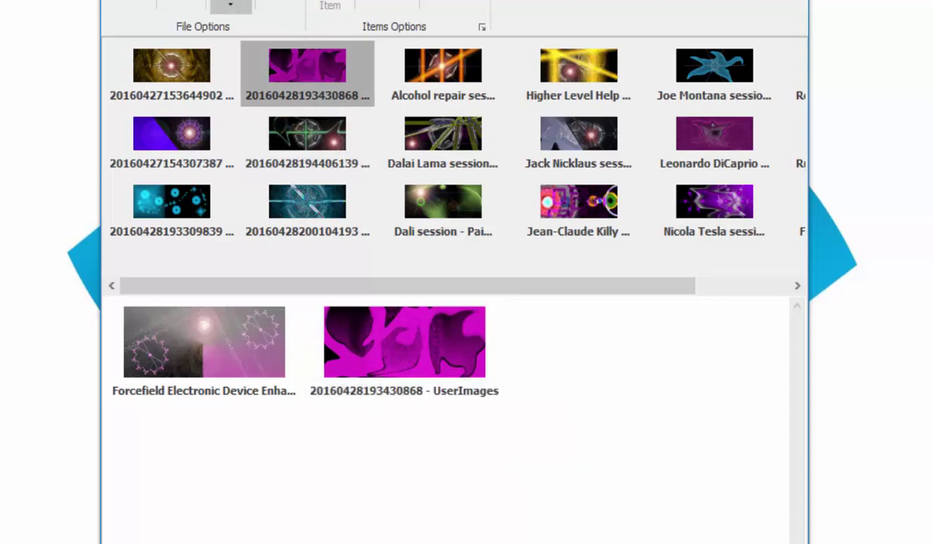
Save the session as 'My Quantum Layer Session Three'
click(223, 7)
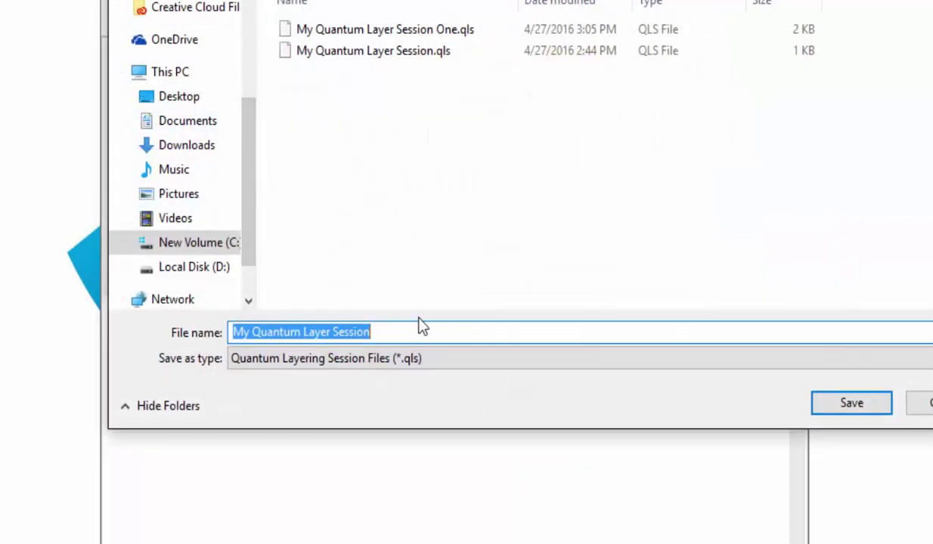
click(418, 328)
text(Three)
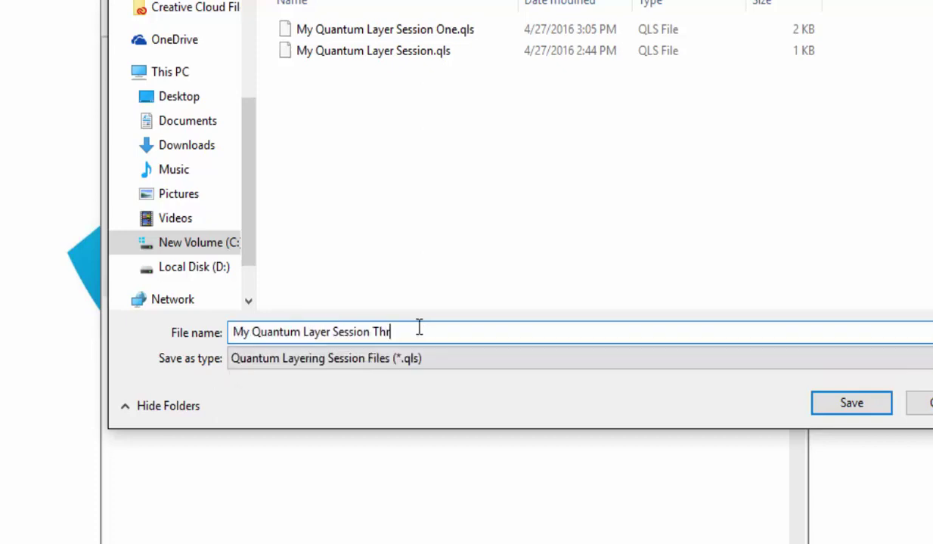
click(826, 408)
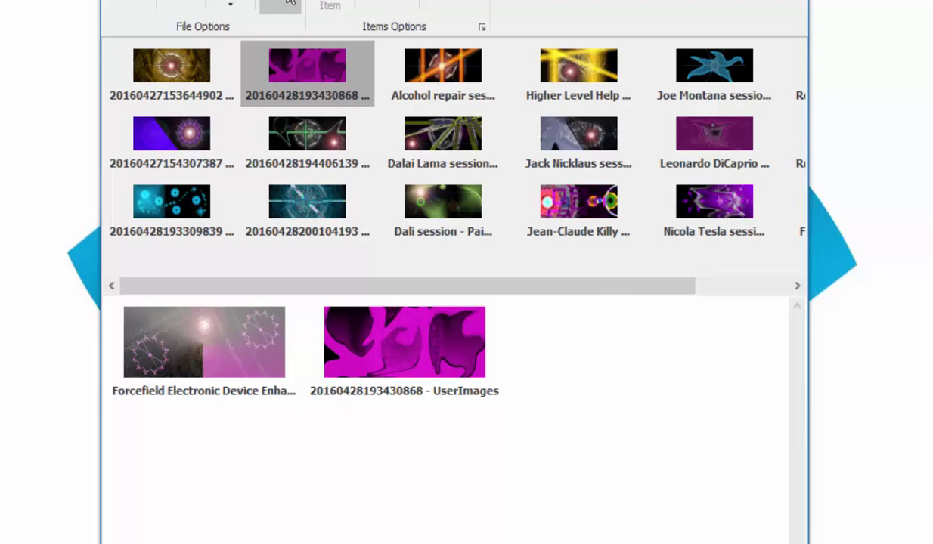
Run the layered session so the water prepares and nucleates the Forcefield intent
click(286, 6)
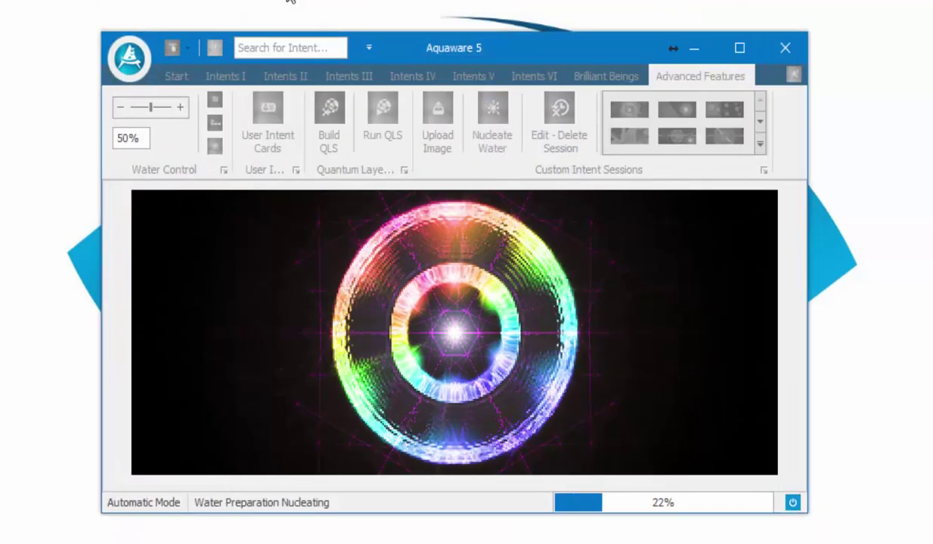